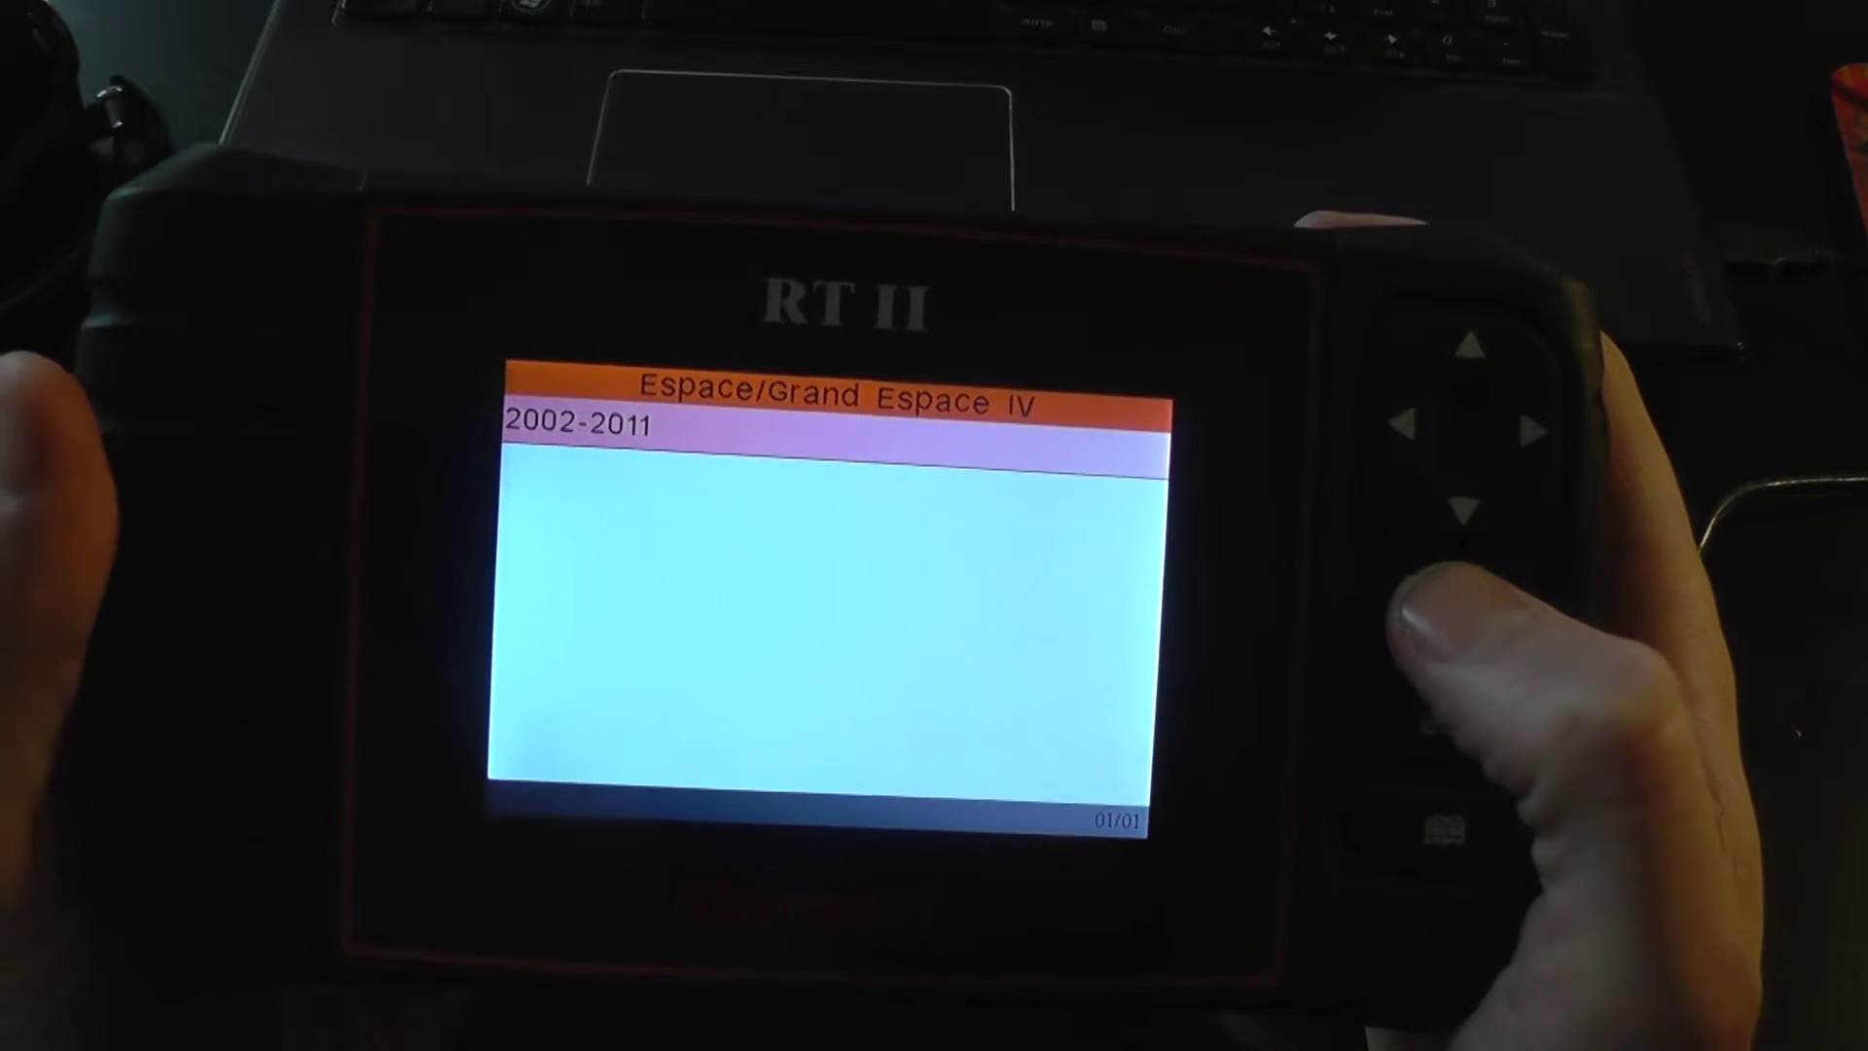
Step: View the 2002-2011 service-reset steps for the version without intelligent key
key("Return")
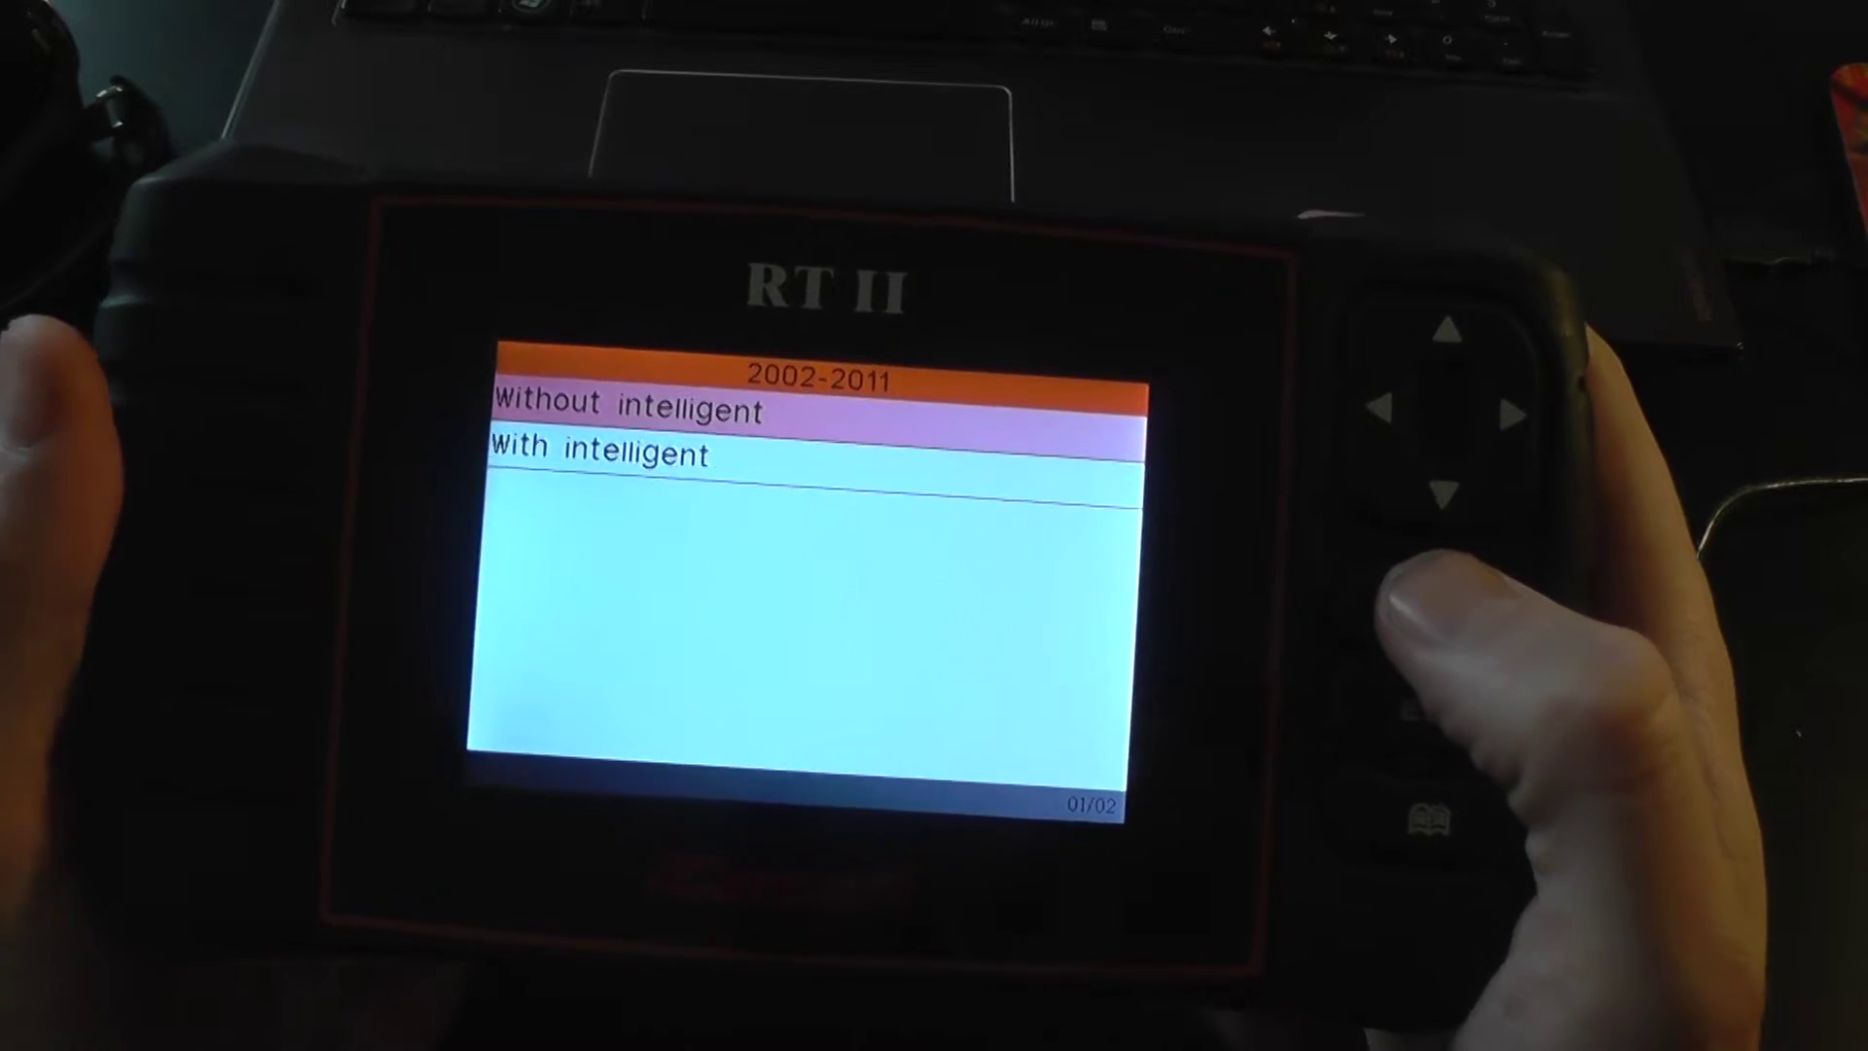
key("Return")
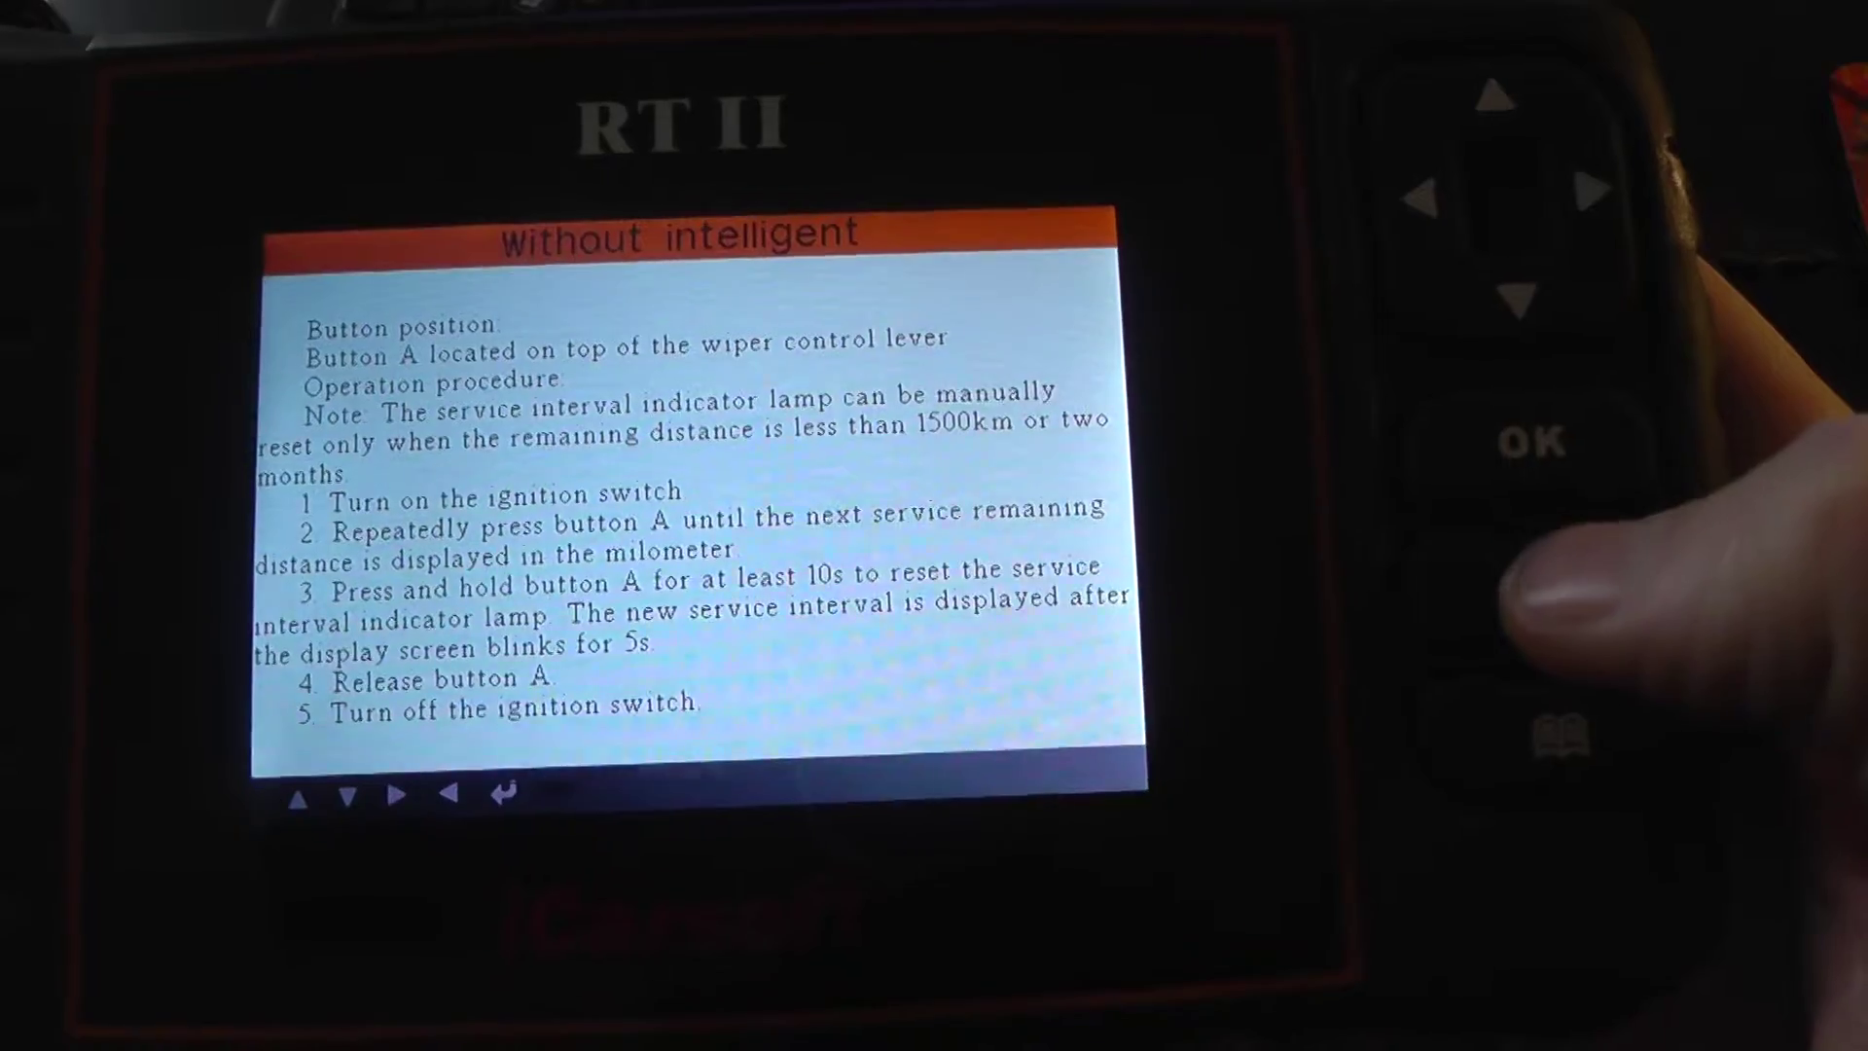
key("Escape")
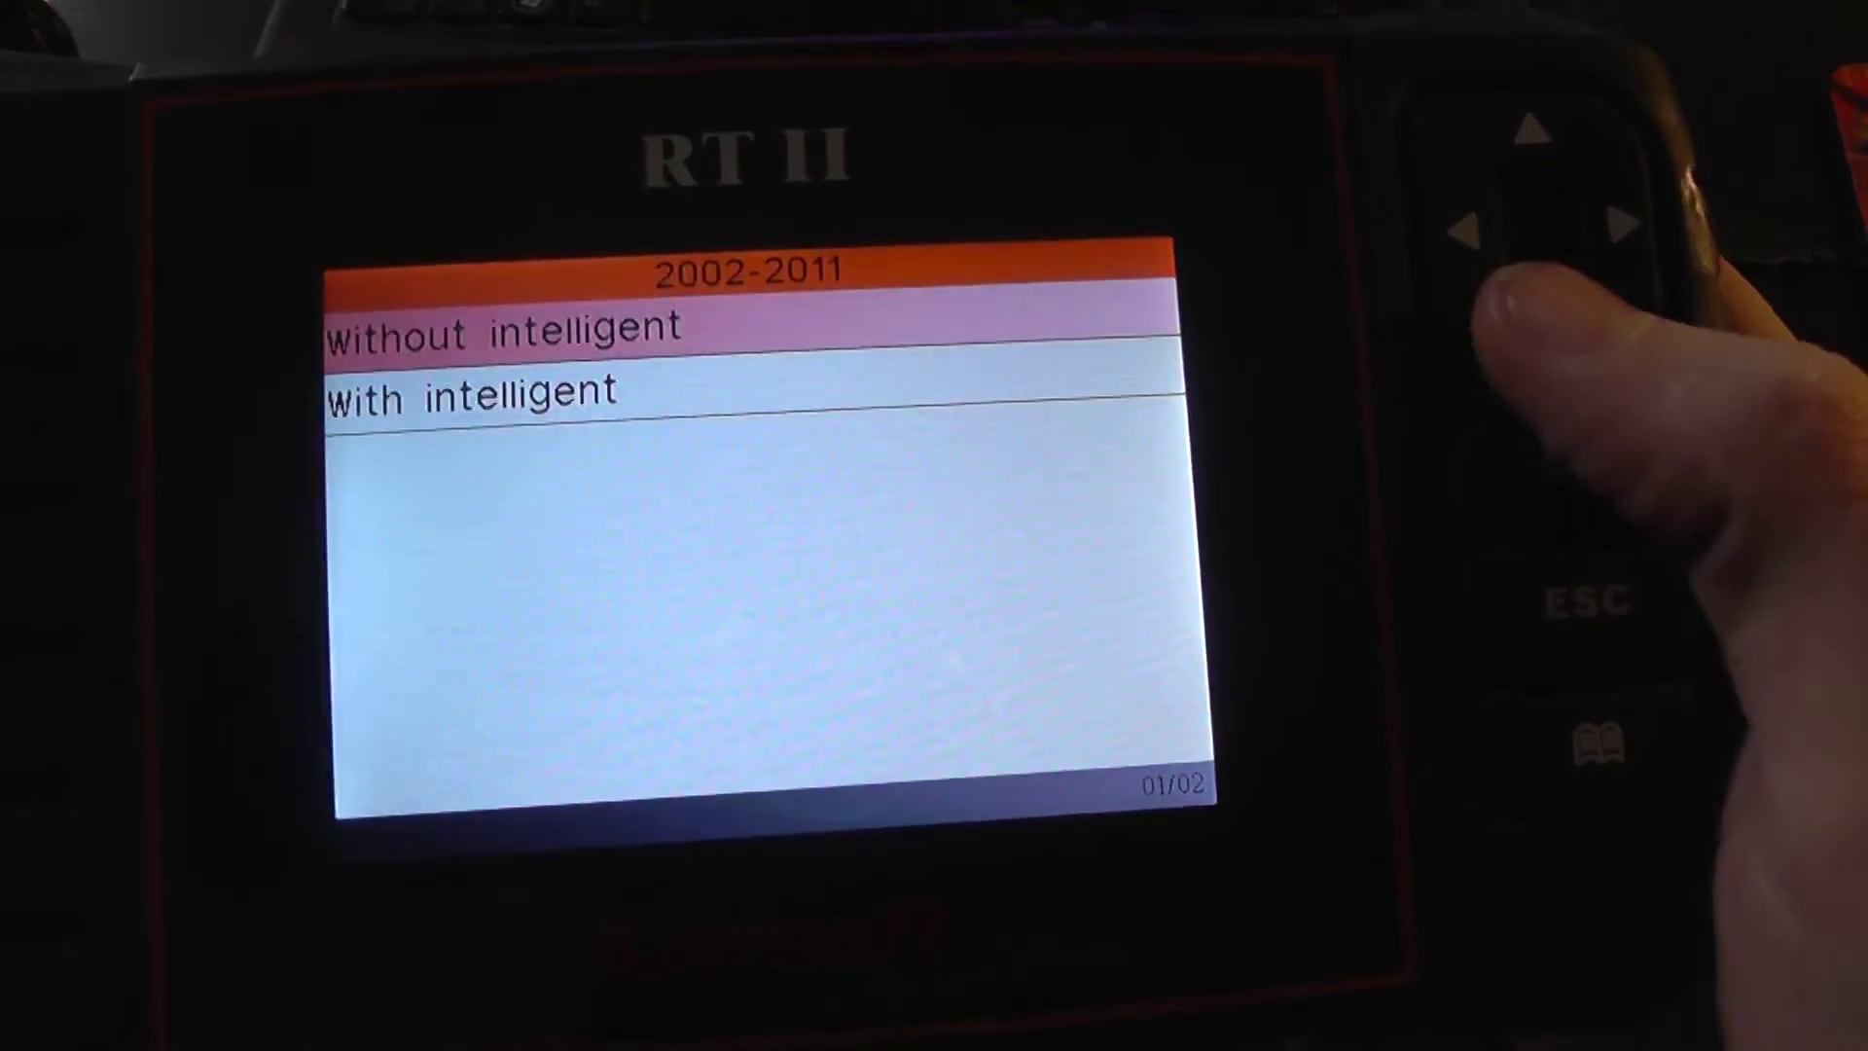
Step: View the service-reset steps for the version with intelligent key
key("Down")
key("Return")
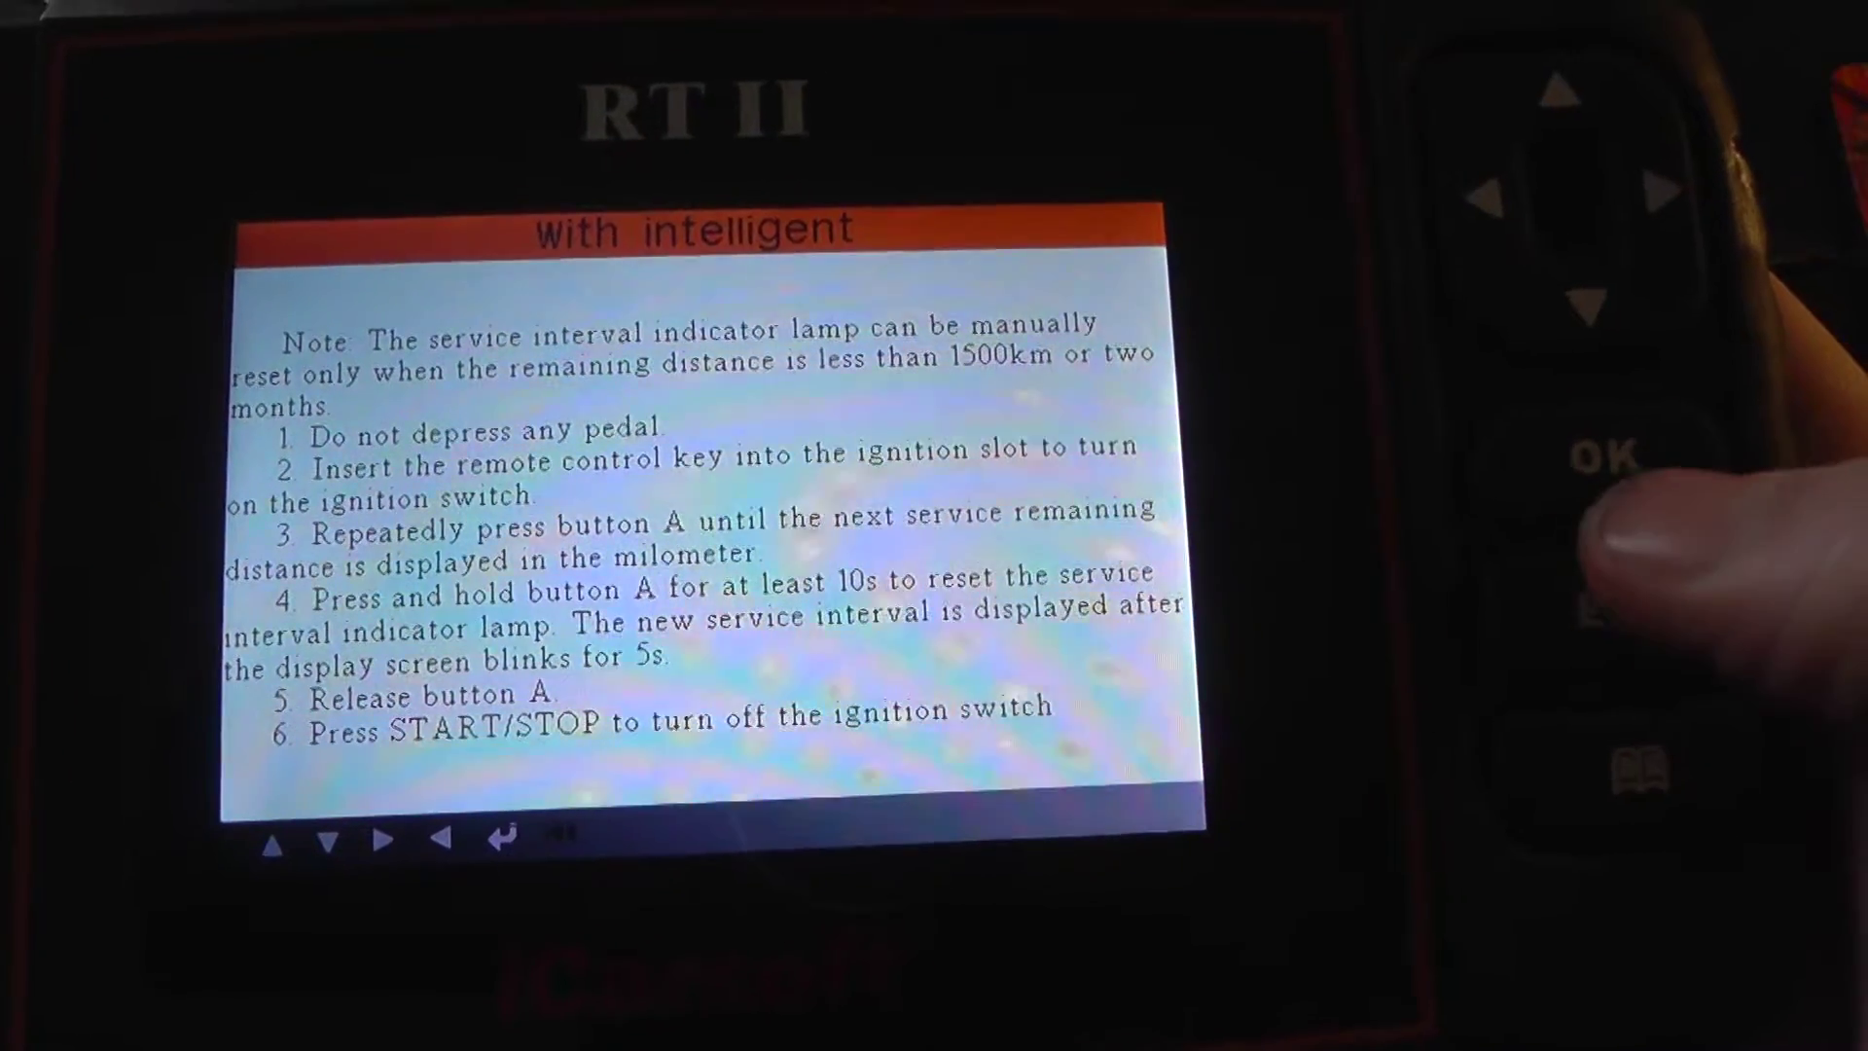
key("Escape")
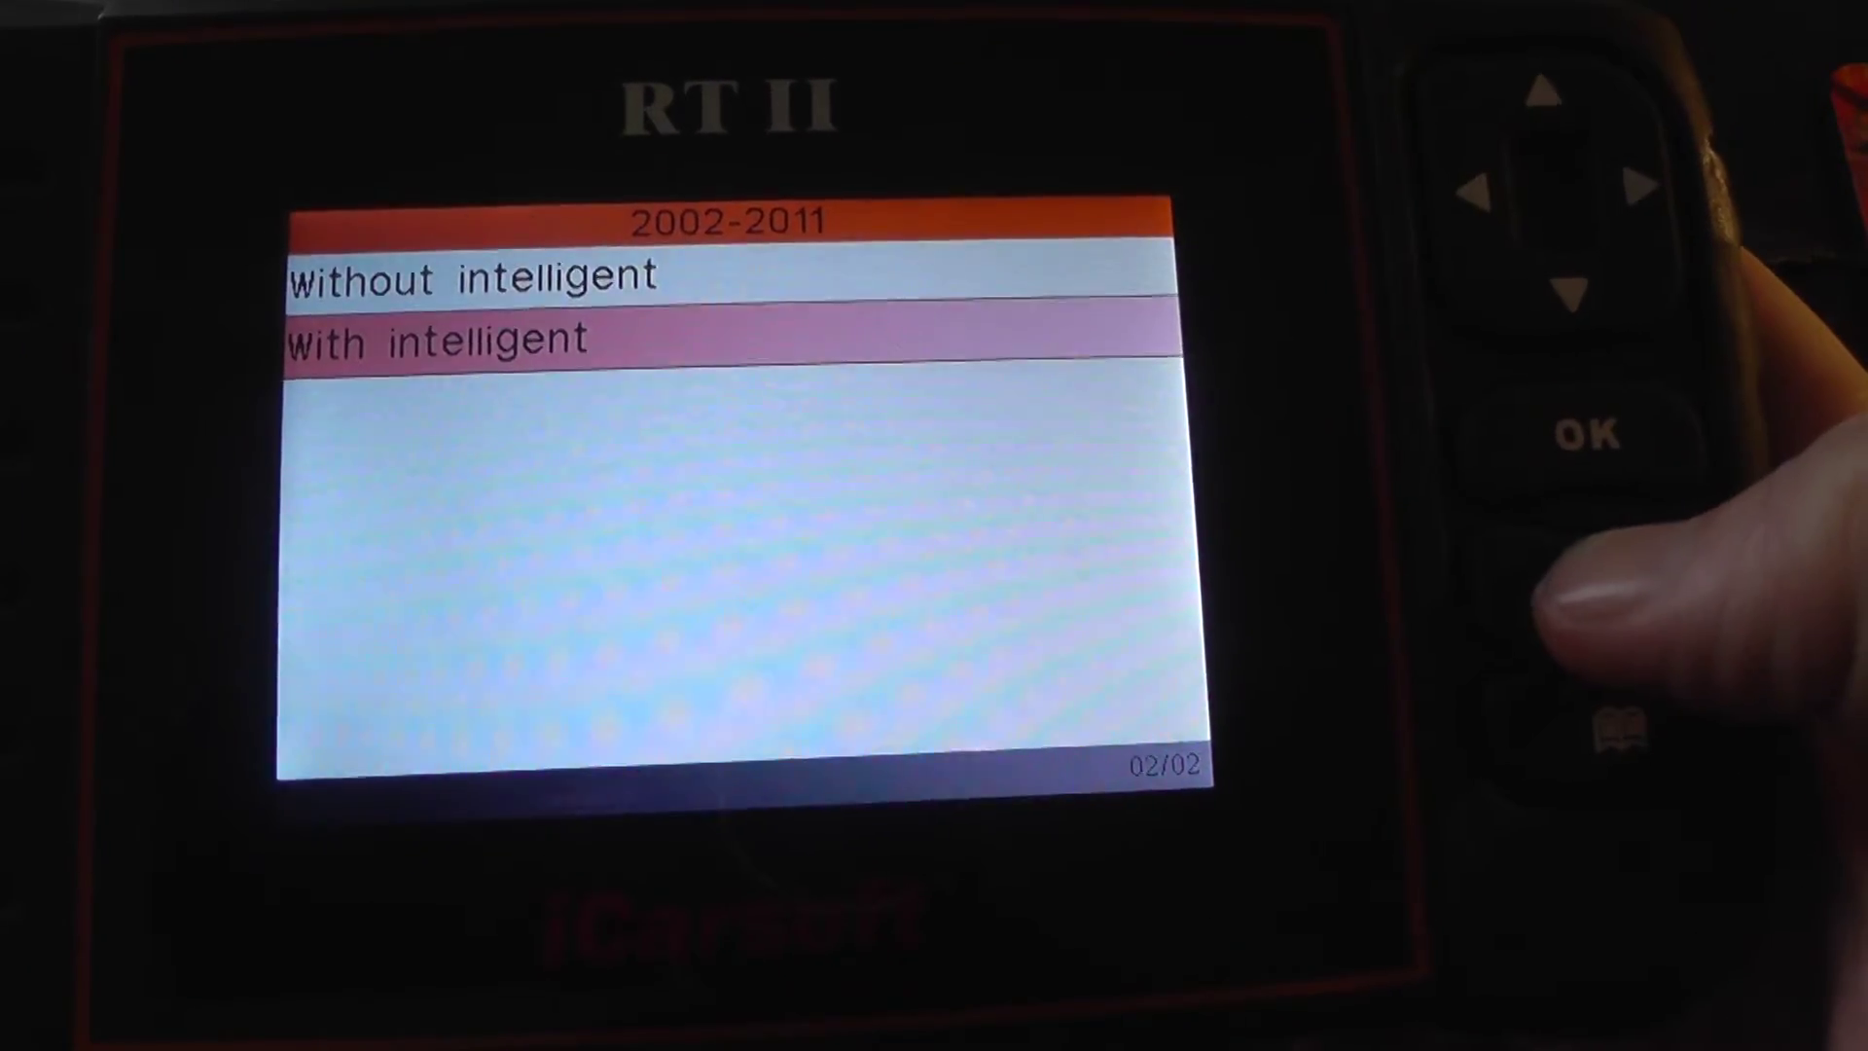
Step: Step back to the Espace/Grand Espace IV list showing the single 2002-2011 entry
key("Escape")
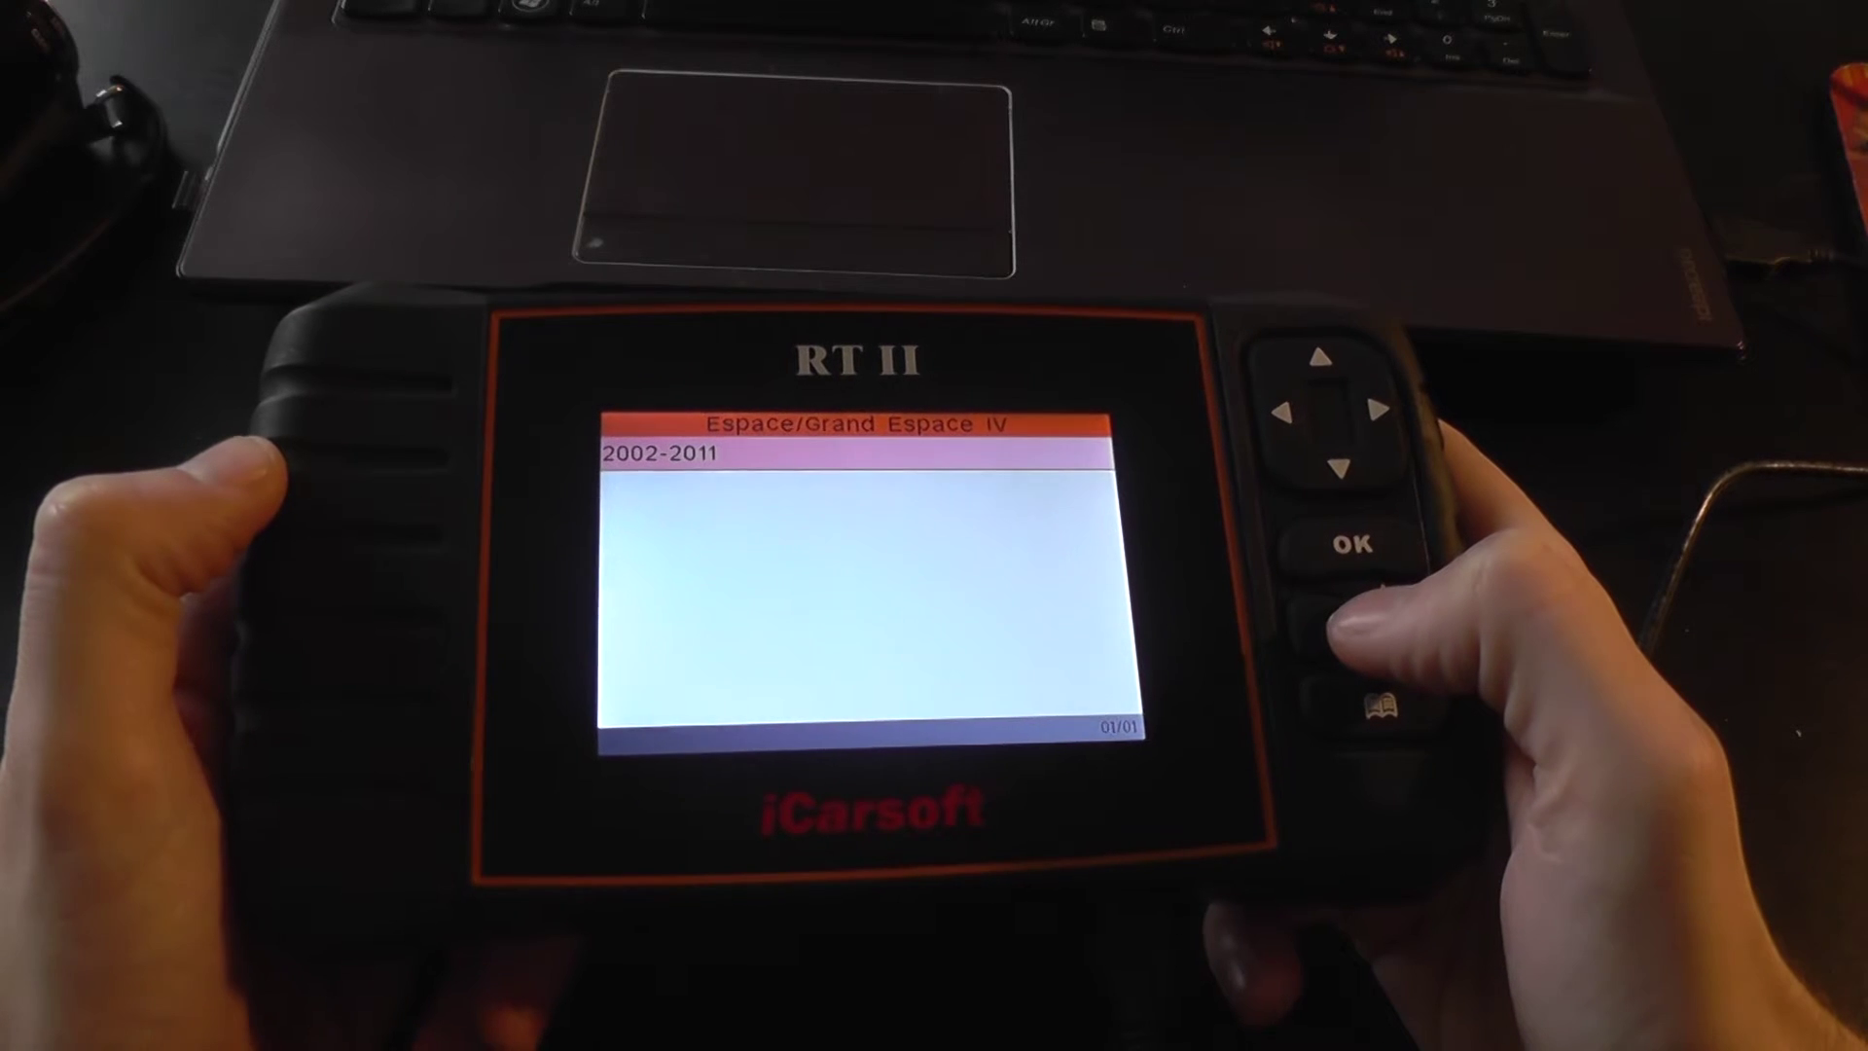